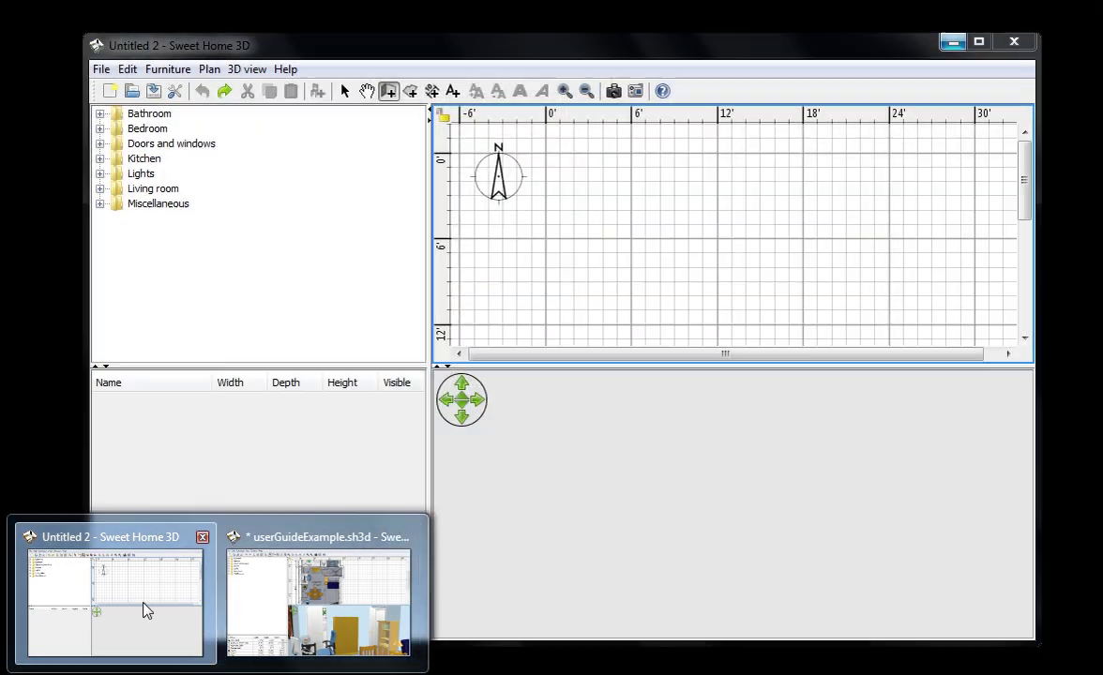
In the empty Untitled 2 plan, draw an L-shaped room from the origin, about 12'3" wide with a 3'7" southwest extension.
{"action": "left_click", "coordinate": [142, 606]}
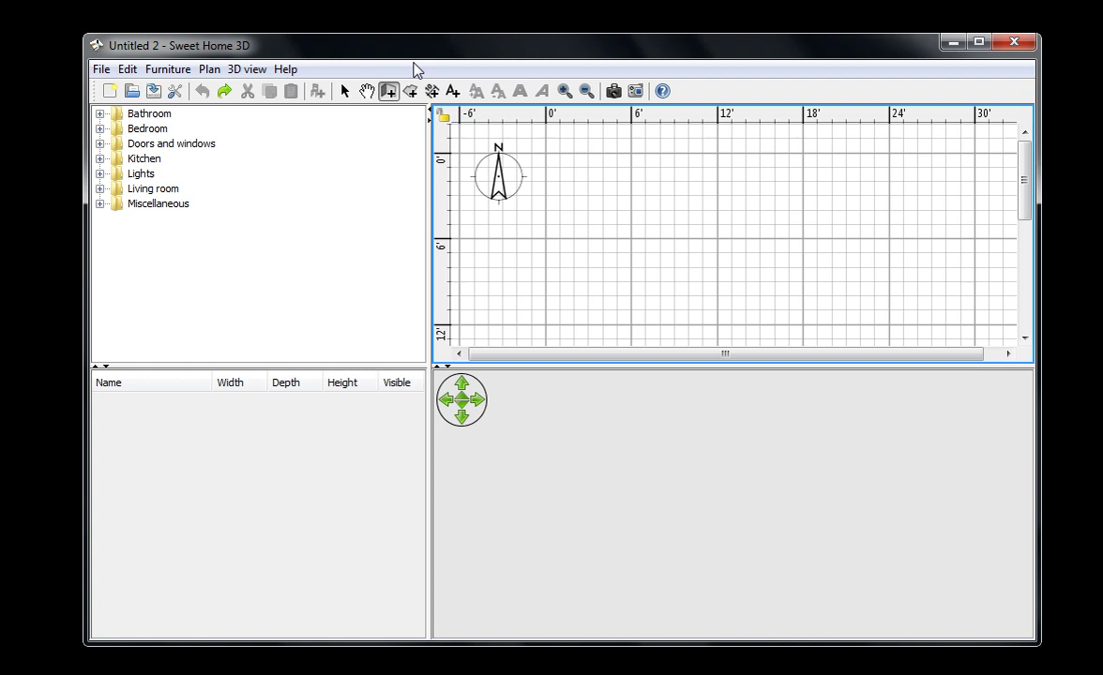
{"action": "left_click", "coordinate": [410, 91]}
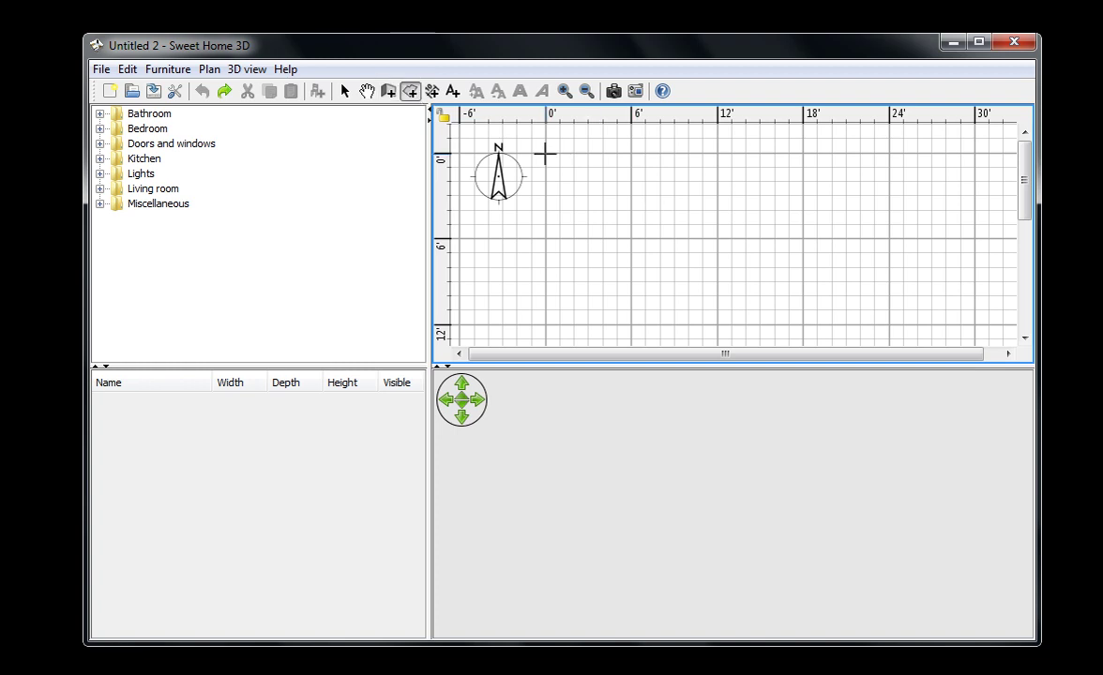
{"action": "left_click", "coordinate": [545, 153]}
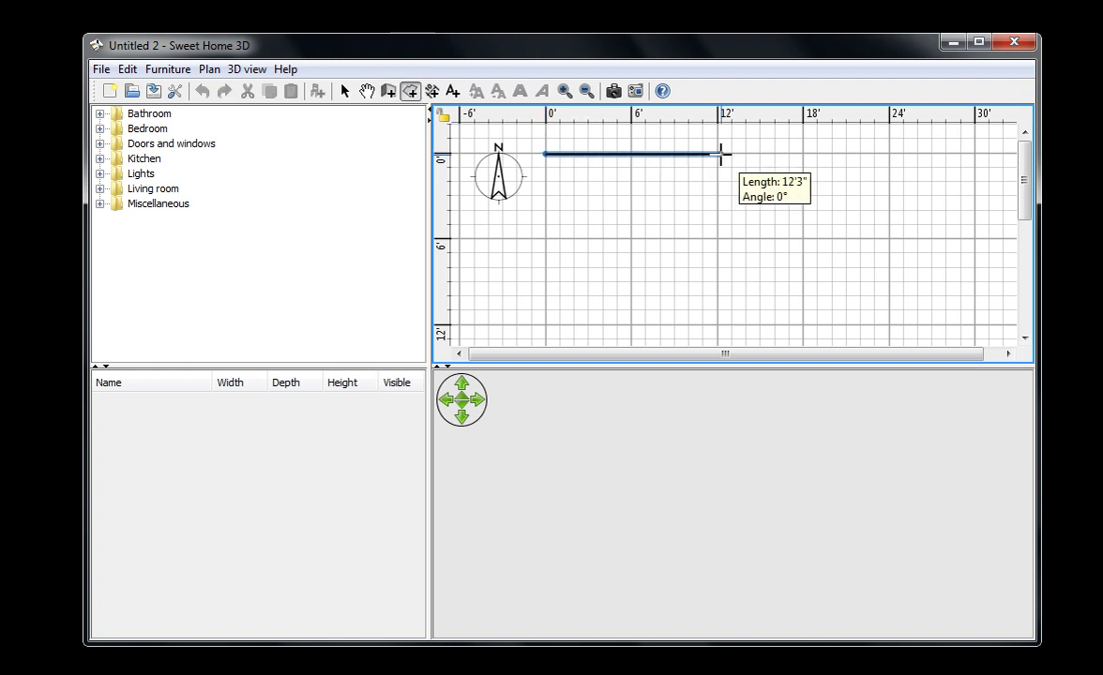
{"action": "left_click", "coordinate": [720, 153]}
{"action": "left_click", "coordinate": [720, 321]}
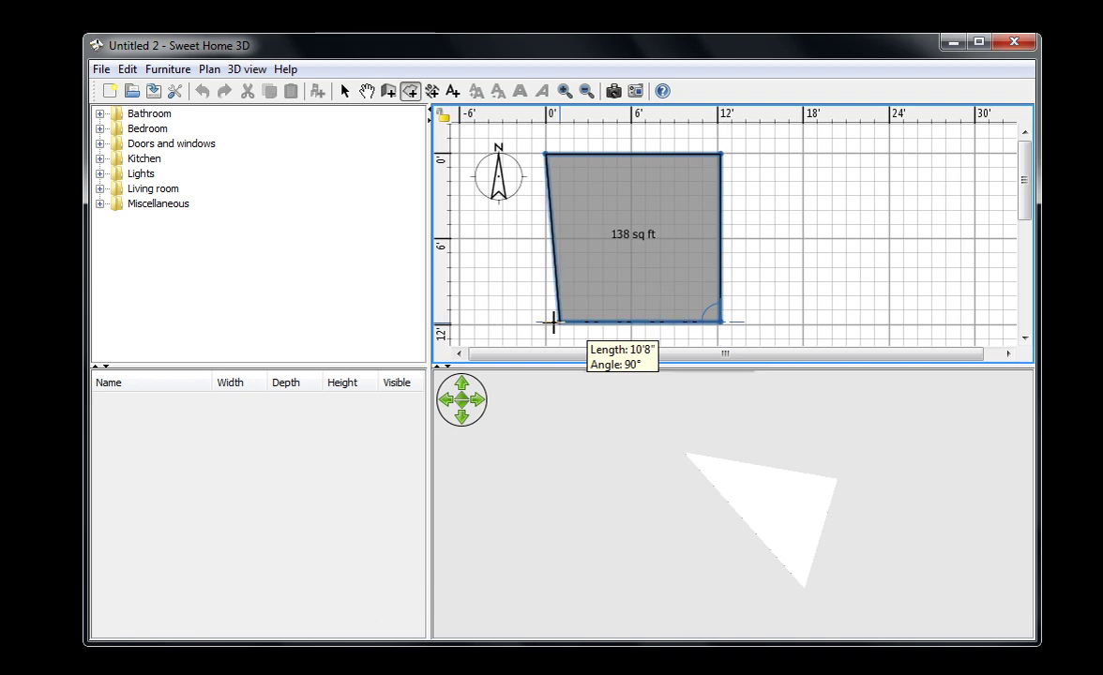
{"action": "left_click", "coordinate": [545, 322]}
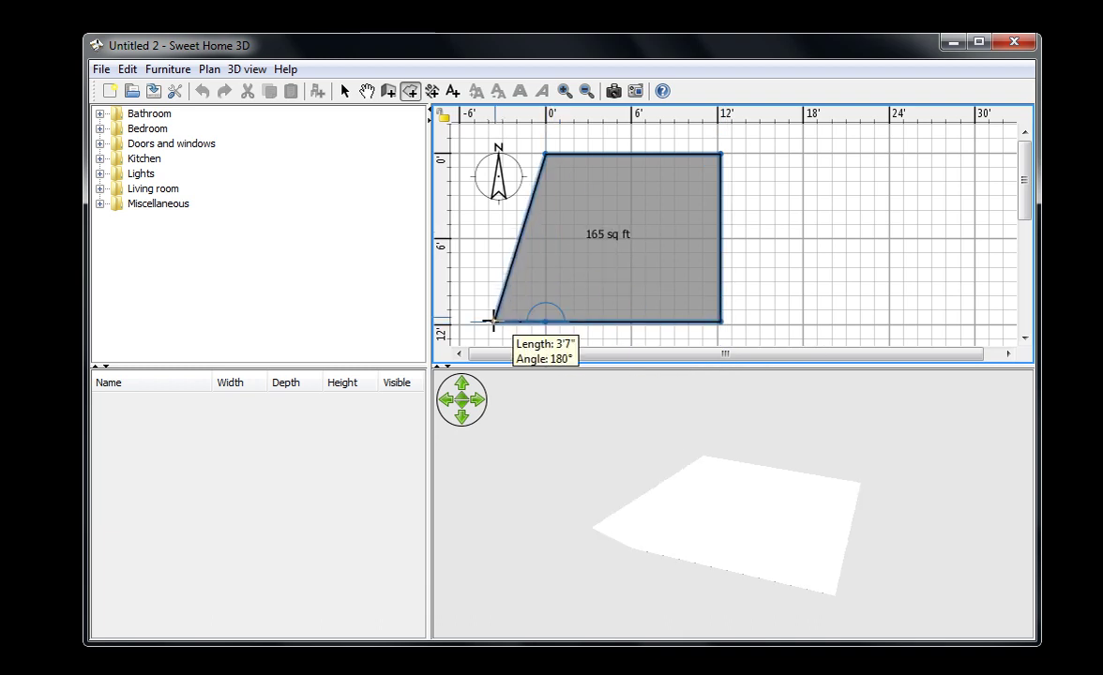
{"action": "left_click", "coordinate": [493, 322]}
{"action": "left_click", "coordinate": [493, 268]}
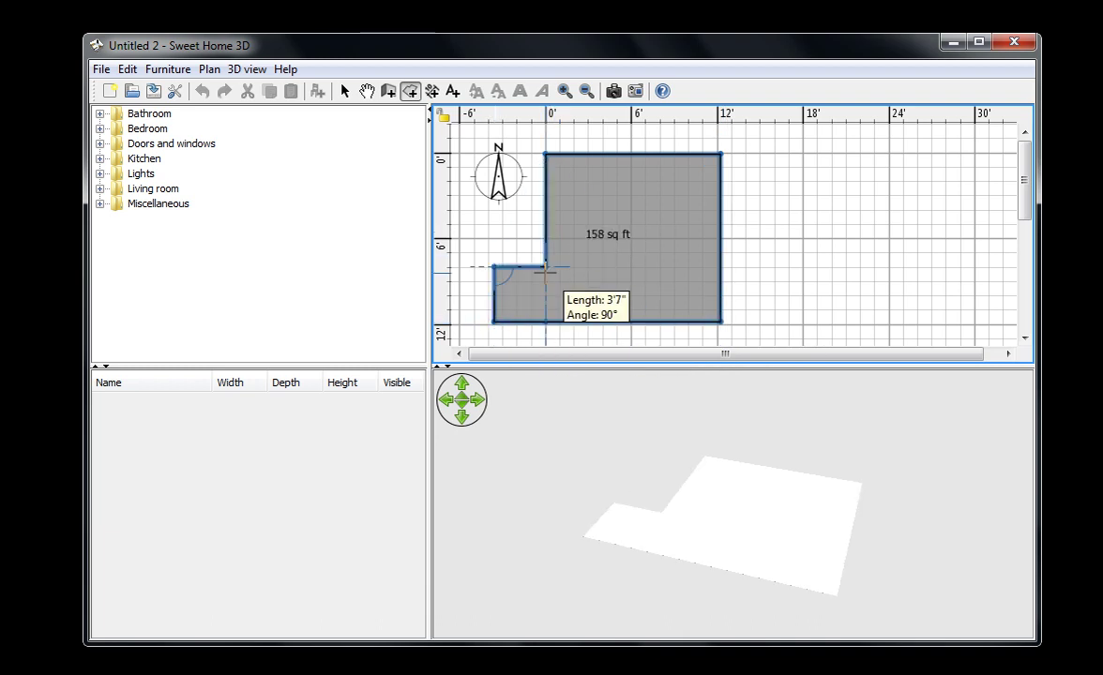
{"action": "left_click", "coordinate": [545, 269]}
{"action": "key", "text": "Escape"}
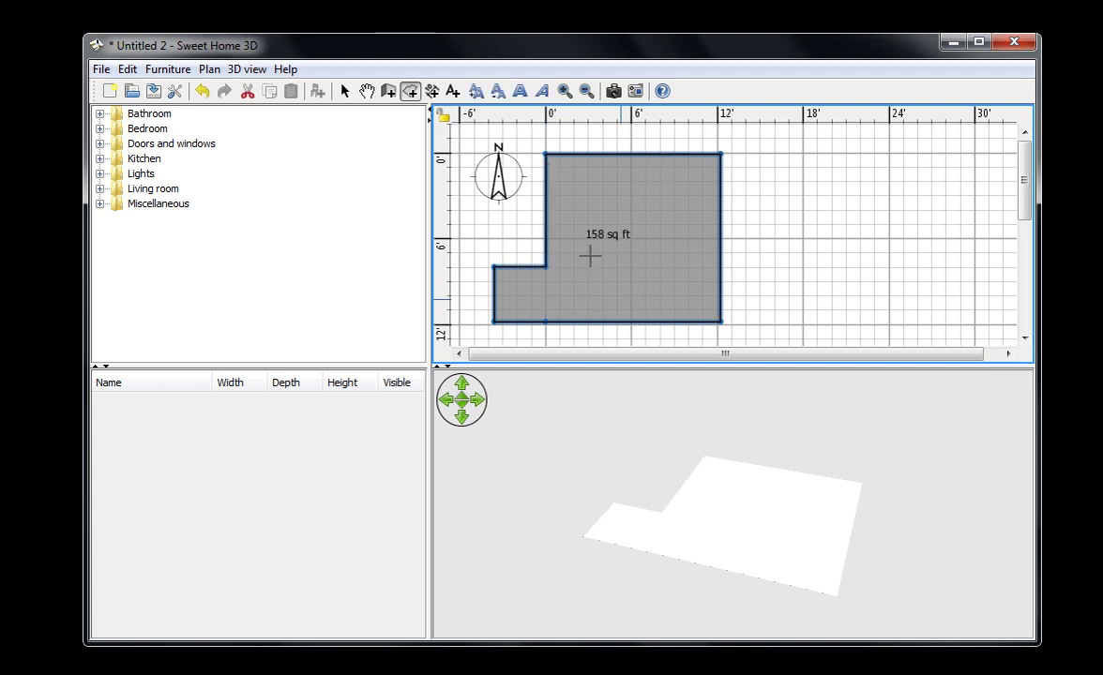
Draw walls along the entire outline of the L-shaped room, closing the loop at the northwest corner.
{"action": "left_click", "coordinate": [388, 90]}
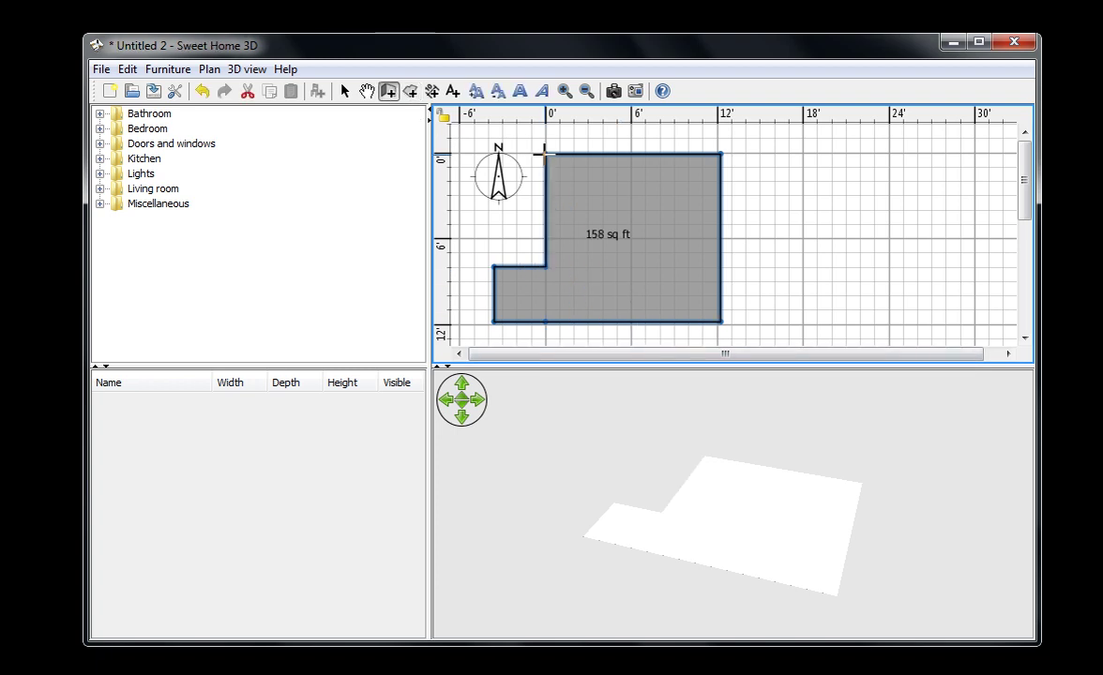
{"action": "left_click", "coordinate": [545, 153]}
{"action": "left_click", "coordinate": [721, 153]}
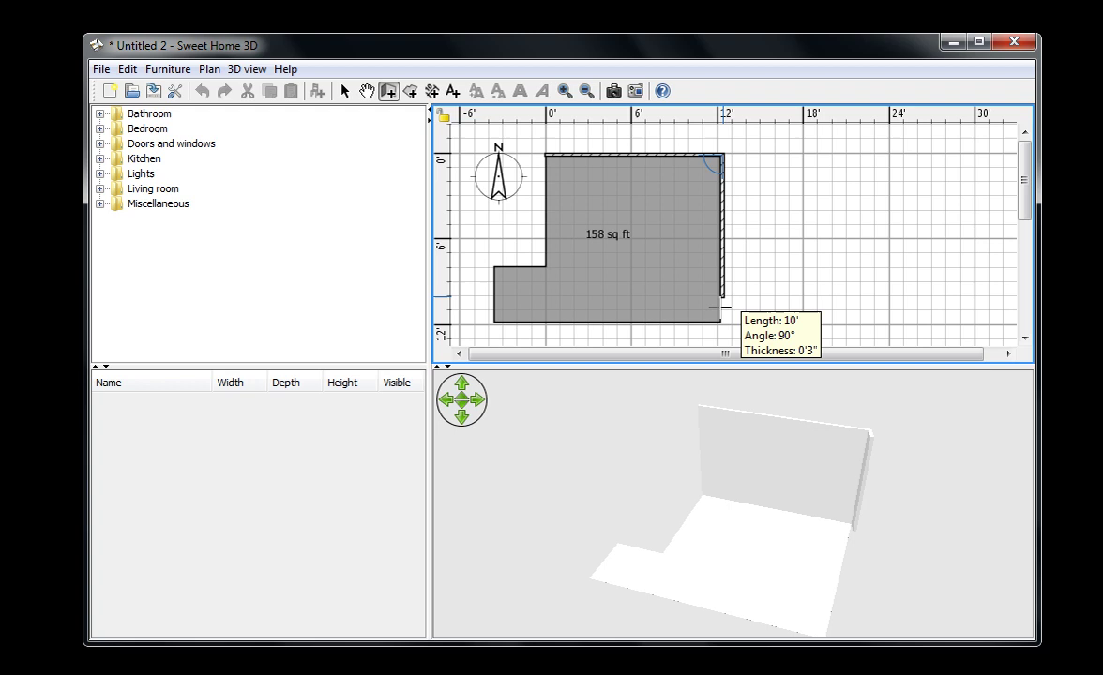
{"action": "left_click", "coordinate": [721, 323]}
{"action": "double_click", "coordinate": [495, 325]}
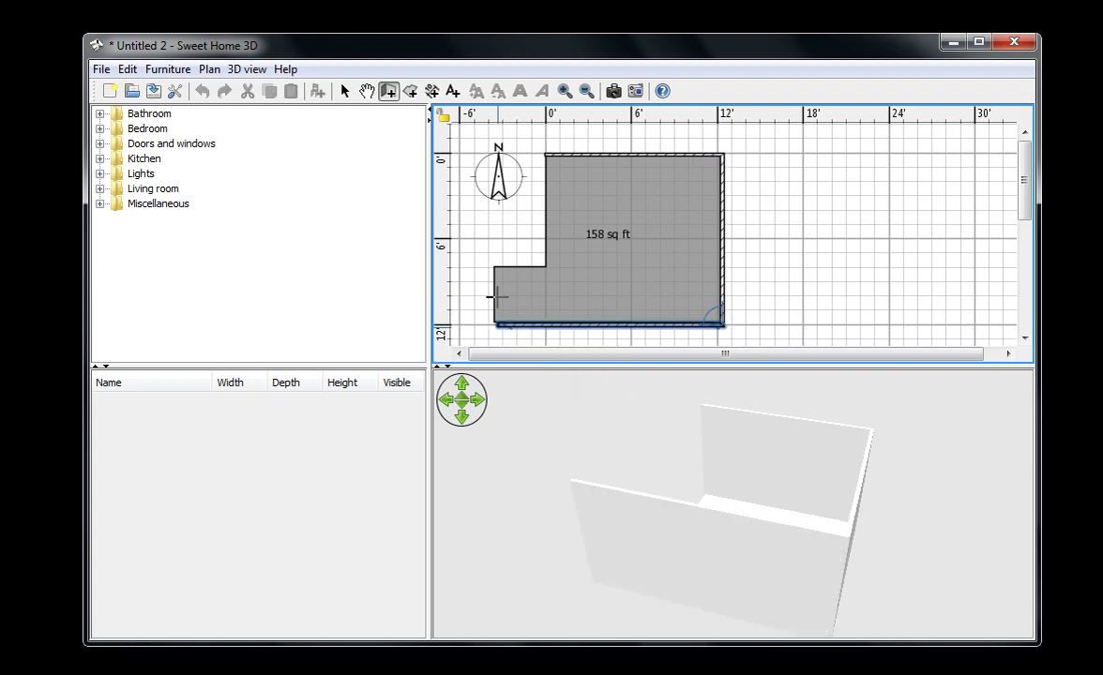
{"action": "left_click", "coordinate": [498, 324]}
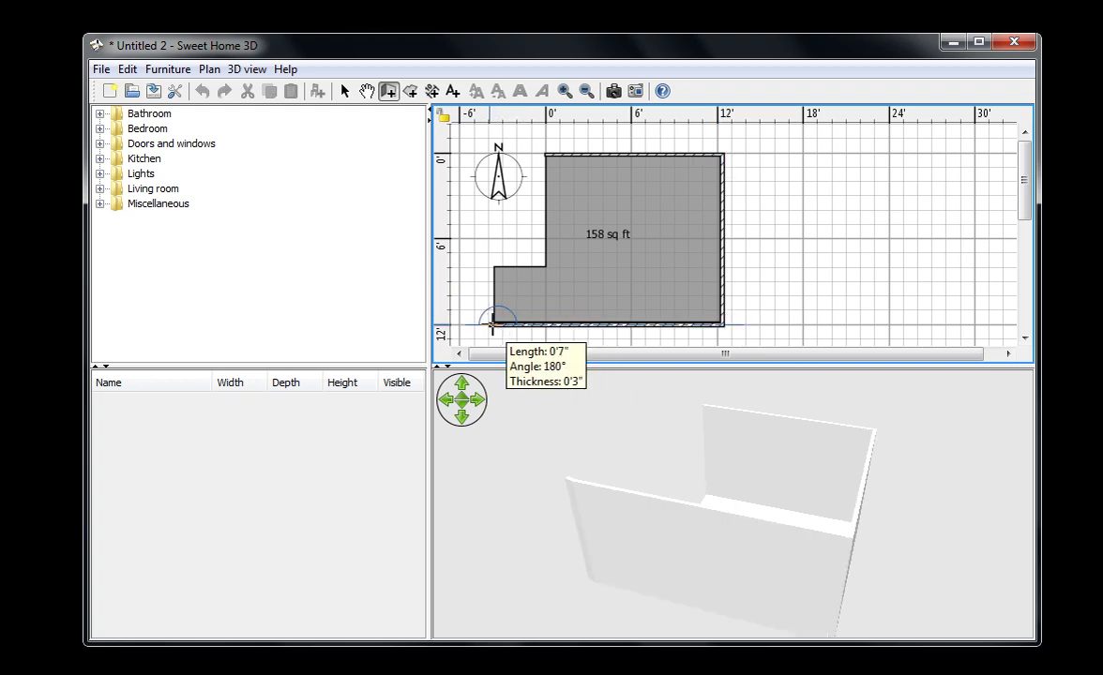
{"action": "left_click", "coordinate": [495, 267]}
{"action": "left_click", "coordinate": [545, 267]}
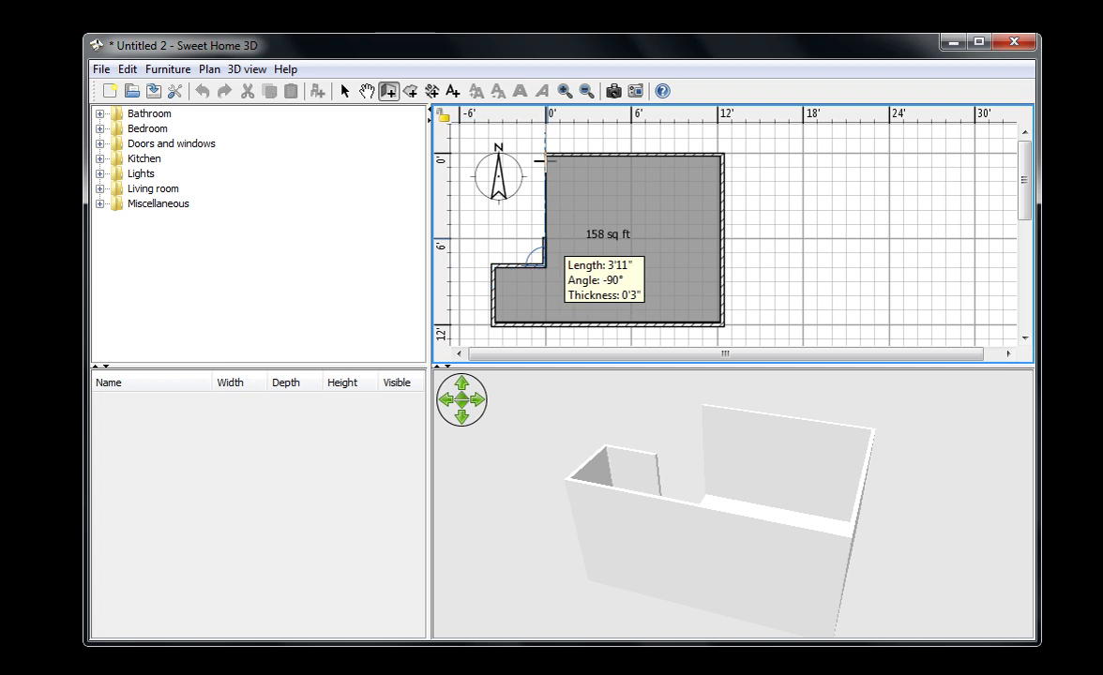
{"action": "left_click", "coordinate": [545, 155]}
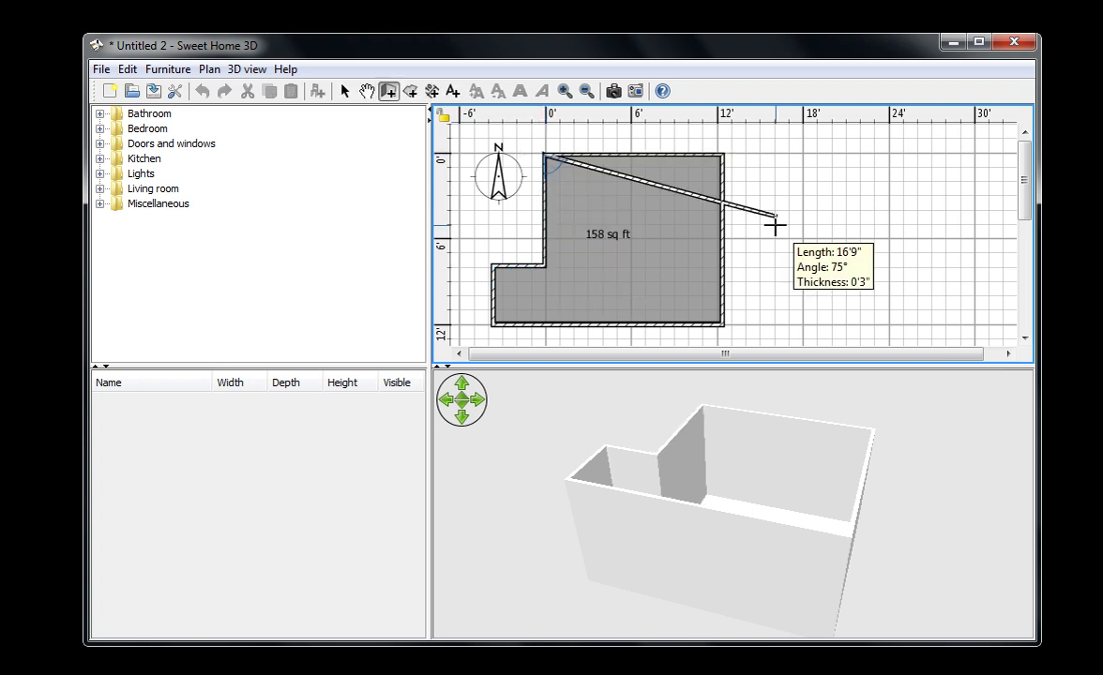
{"action": "key", "text": "Escape"}
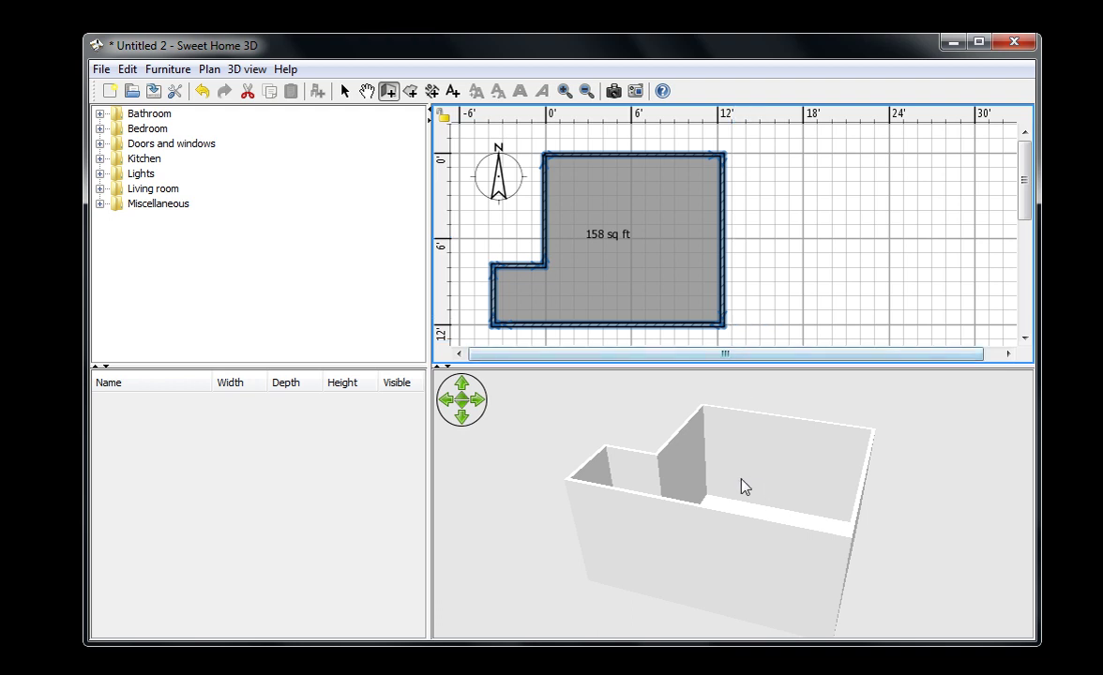
Place a Door in the main area's west wall and a Garage door in the south wall from the Doors and windows catalog.
{"action": "left_click_drag", "start_coordinate": [745, 486], "coordinate": [668, 459]}
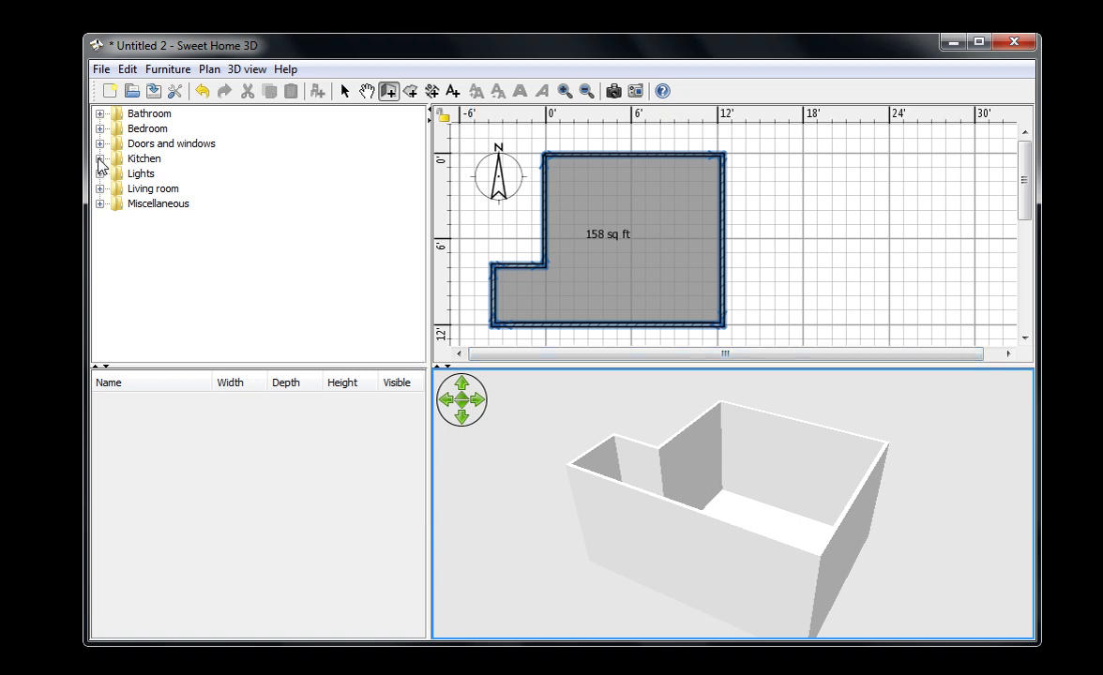
{"action": "left_click", "coordinate": [99, 188]}
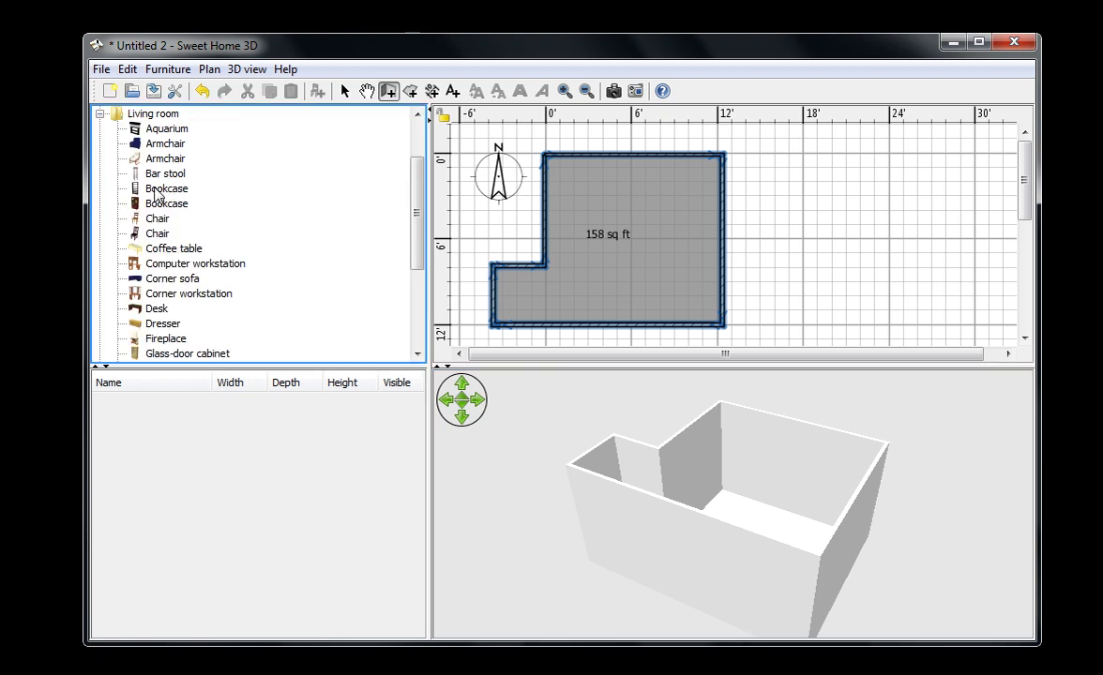
{"action": "left_click", "coordinate": [99, 114]}
{"action": "left_click", "coordinate": [99, 144]}
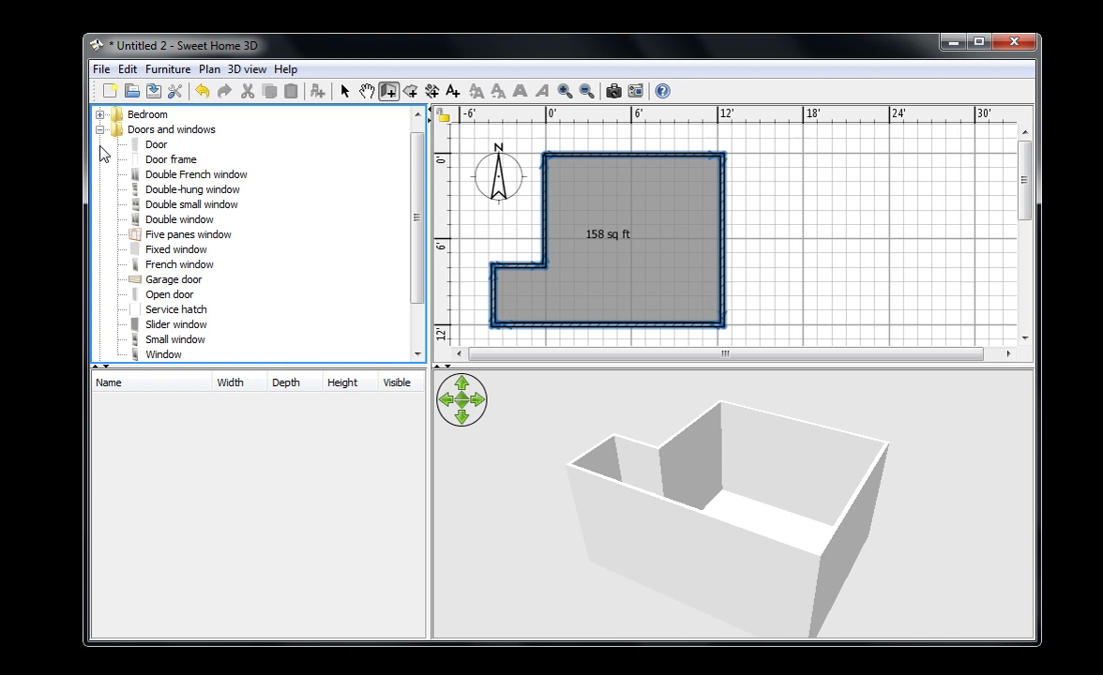
{"action": "left_click_drag", "start_coordinate": [154, 145], "coordinate": [520, 239]}
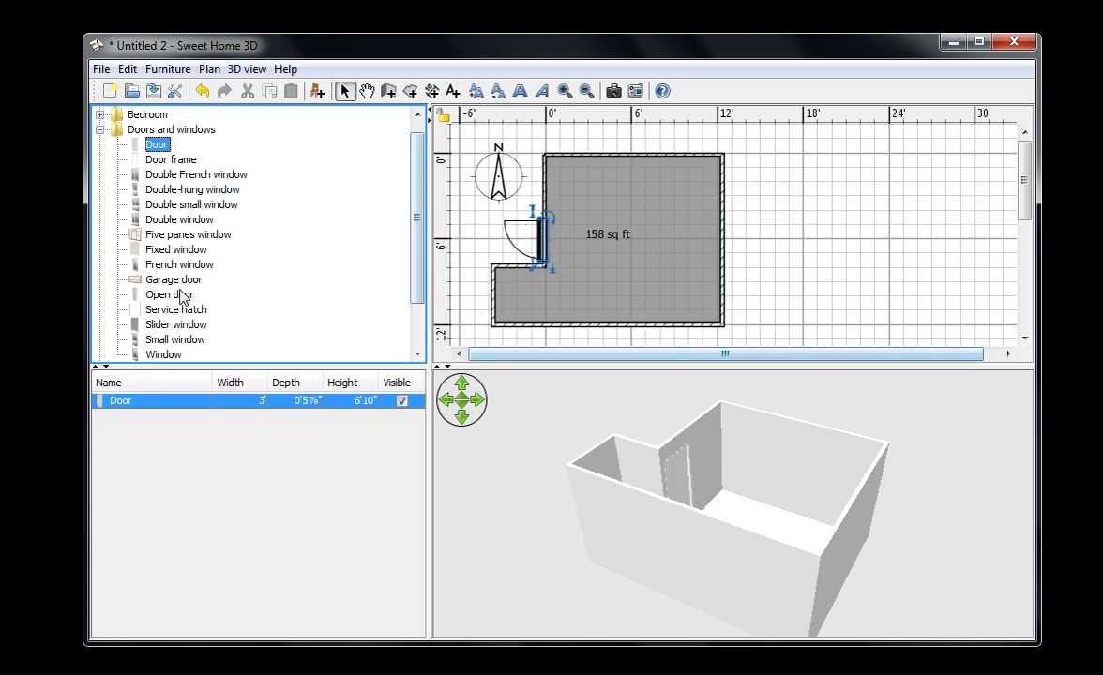
{"action": "left_click_drag", "start_coordinate": [171, 279], "coordinate": [512, 329]}
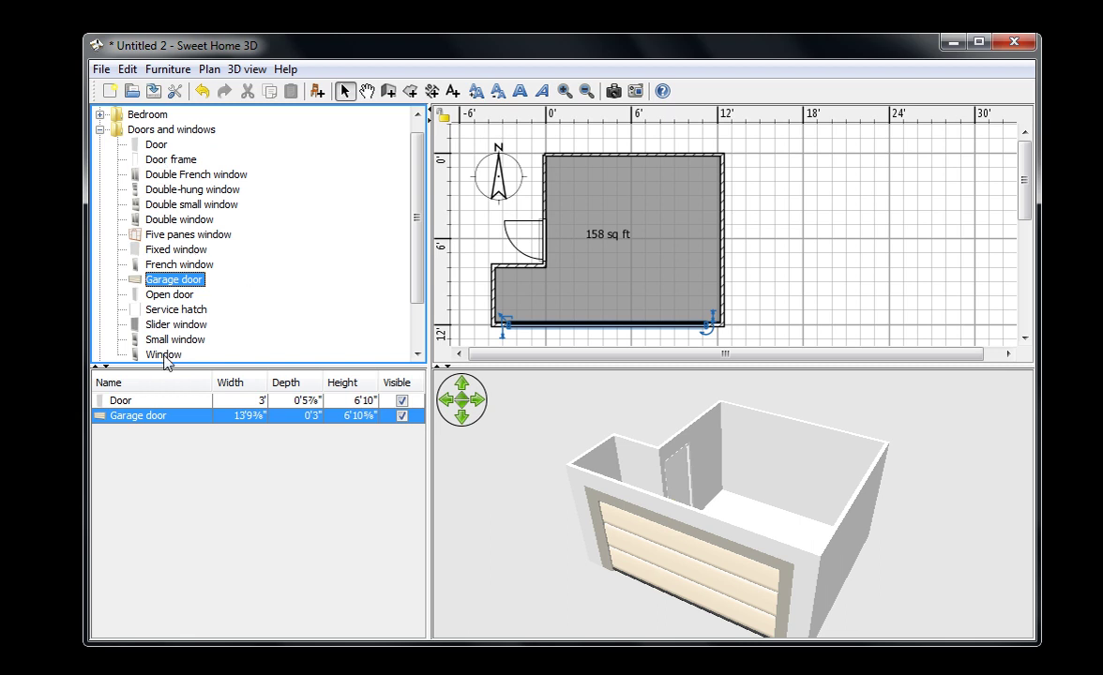
Place one Window in the middle of the north wall and another in the east wall.
{"action": "left_click_drag", "start_coordinate": [164, 356], "coordinate": [634, 160]}
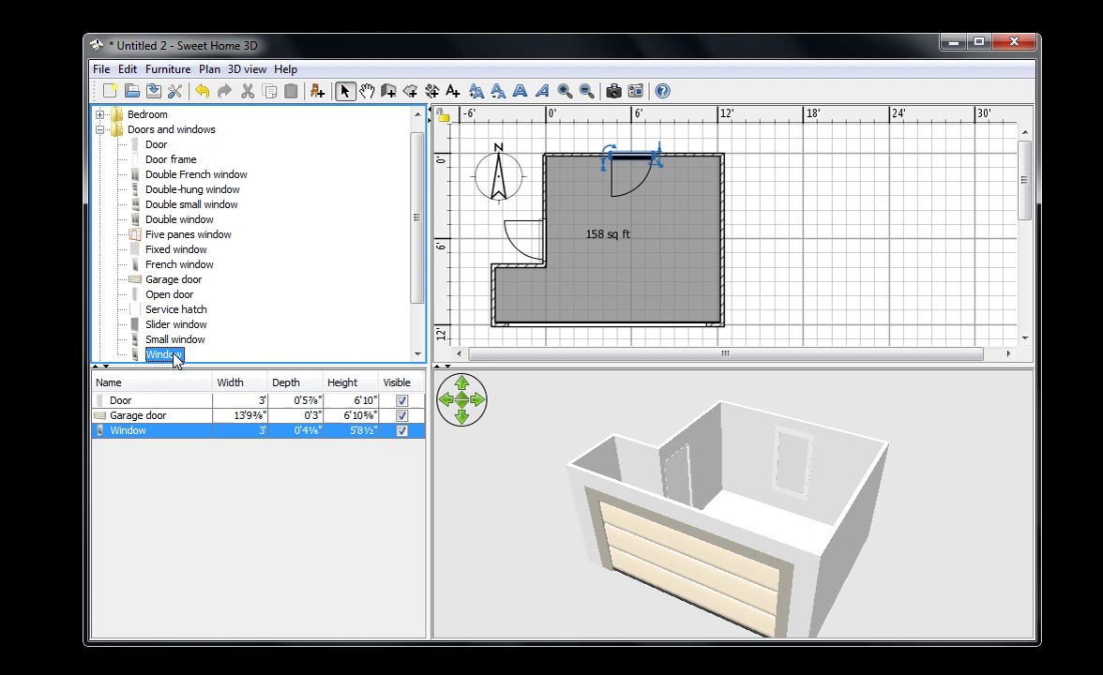
{"action": "left_click_drag", "start_coordinate": [174, 360], "coordinate": [705, 248]}
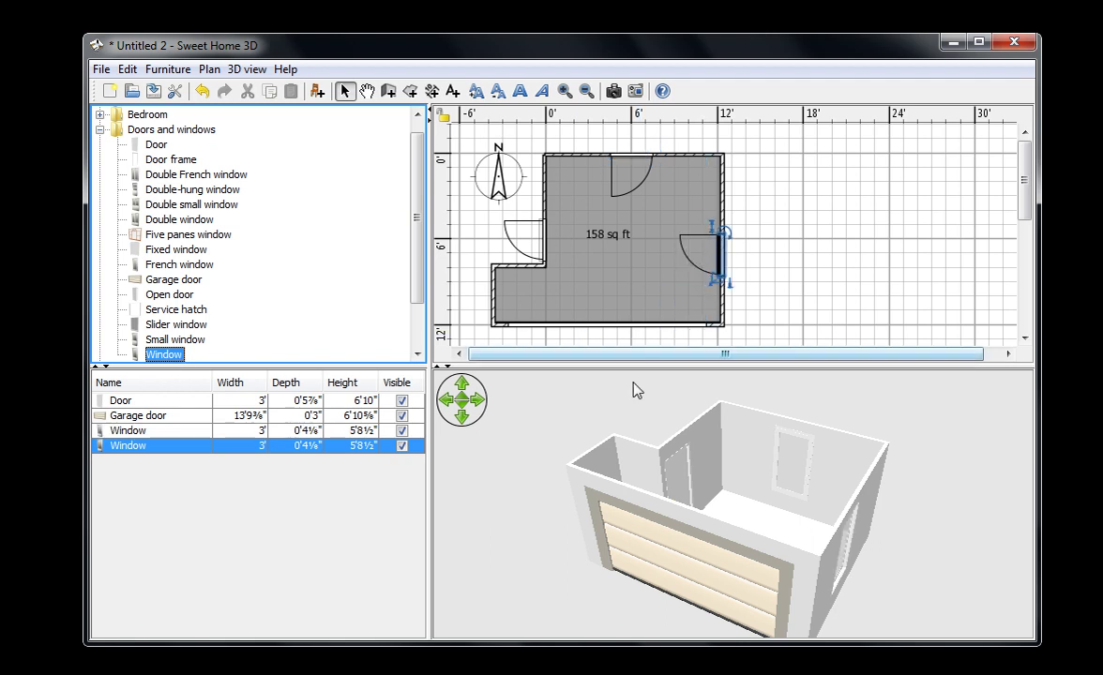
{"action": "left_click_drag", "start_coordinate": [802, 511], "coordinate": [631, 251]}
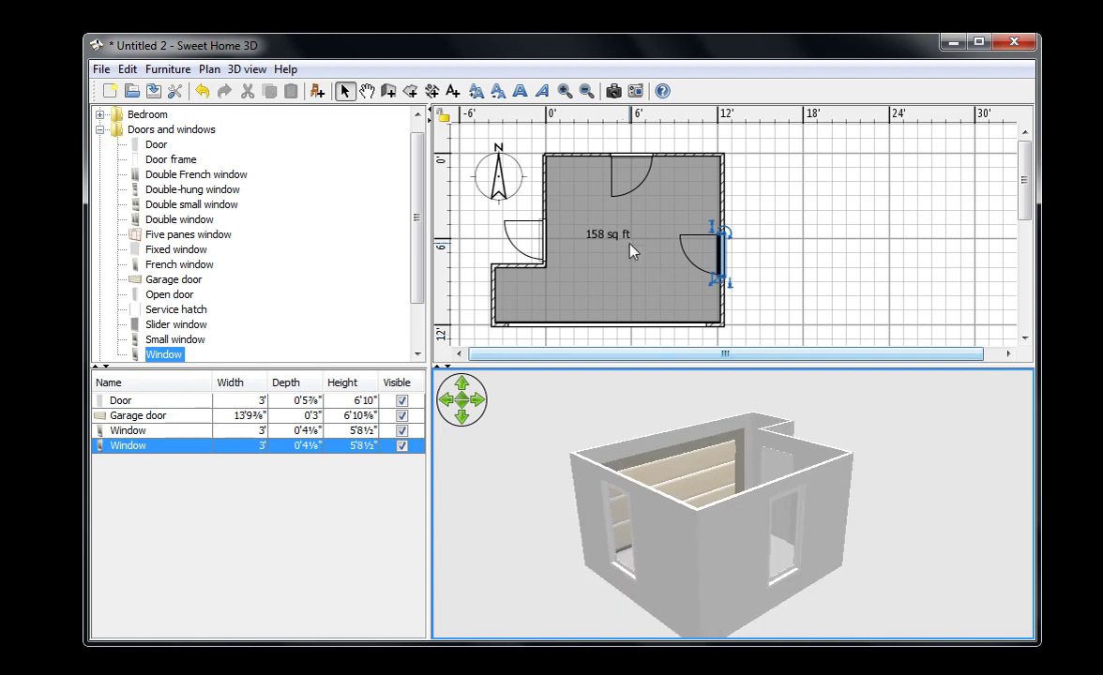
Start creating dimensions and dismiss the dimension tip so it is not displayed again.
{"action": "left_click", "coordinate": [432, 91]}
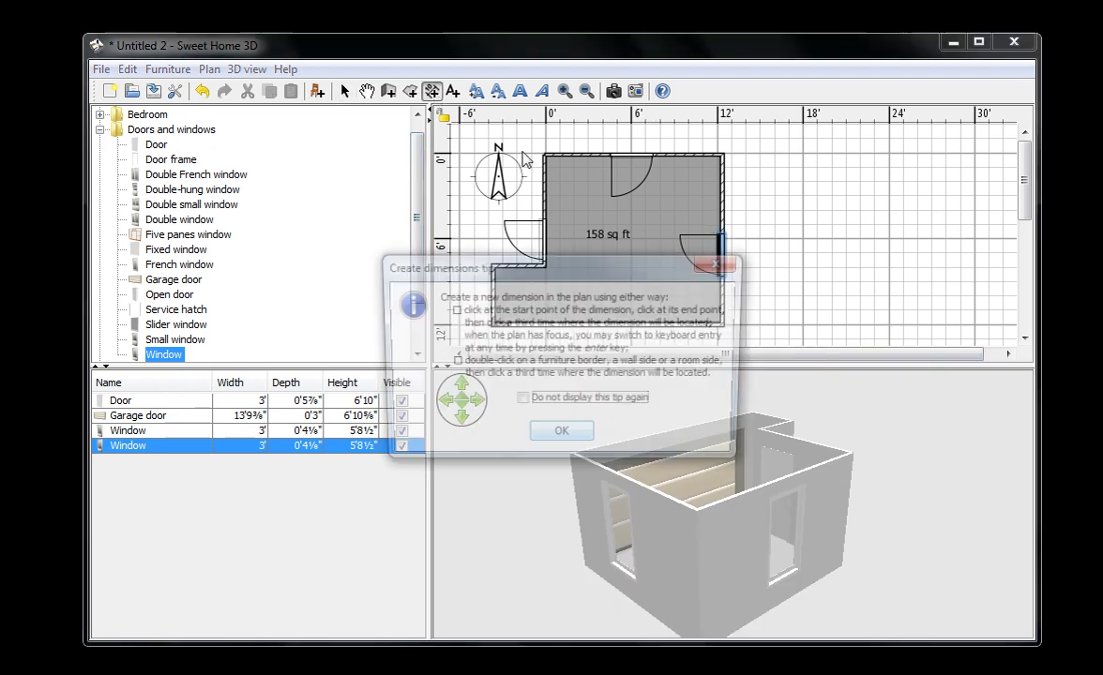
{"action": "left_click", "coordinate": [521, 402]}
{"action": "left_click", "coordinate": [561, 438]}
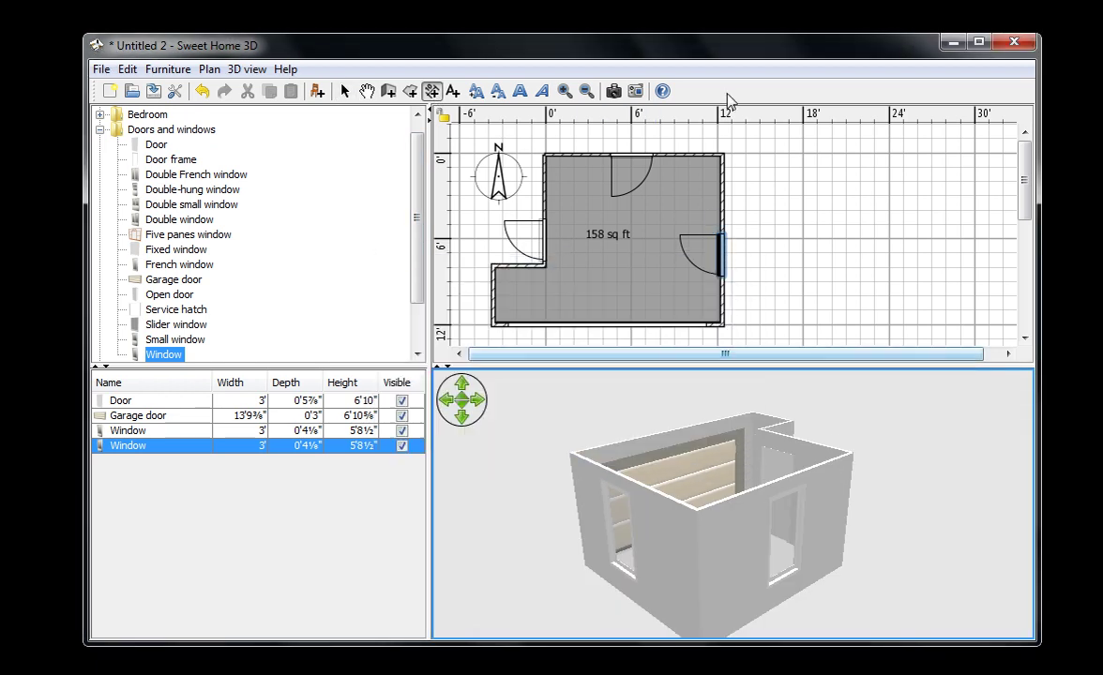
{"action": "left_click", "coordinate": [725, 154]}
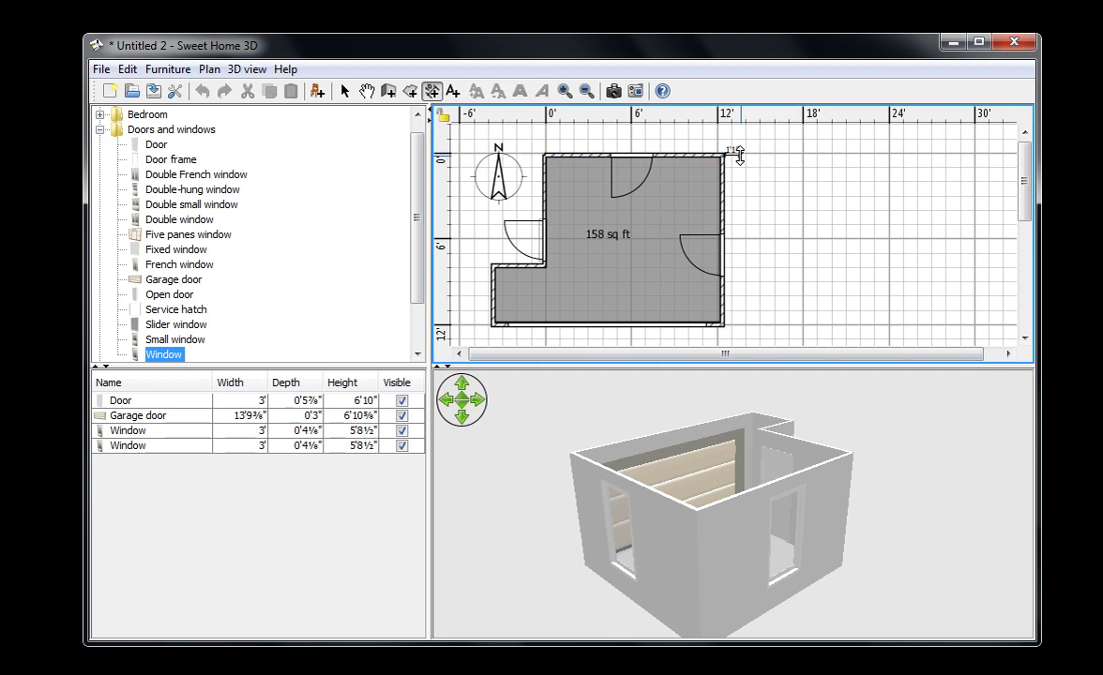
{"action": "left_click", "coordinate": [741, 319]}
{"action": "key", "text": "ctrl+z"}
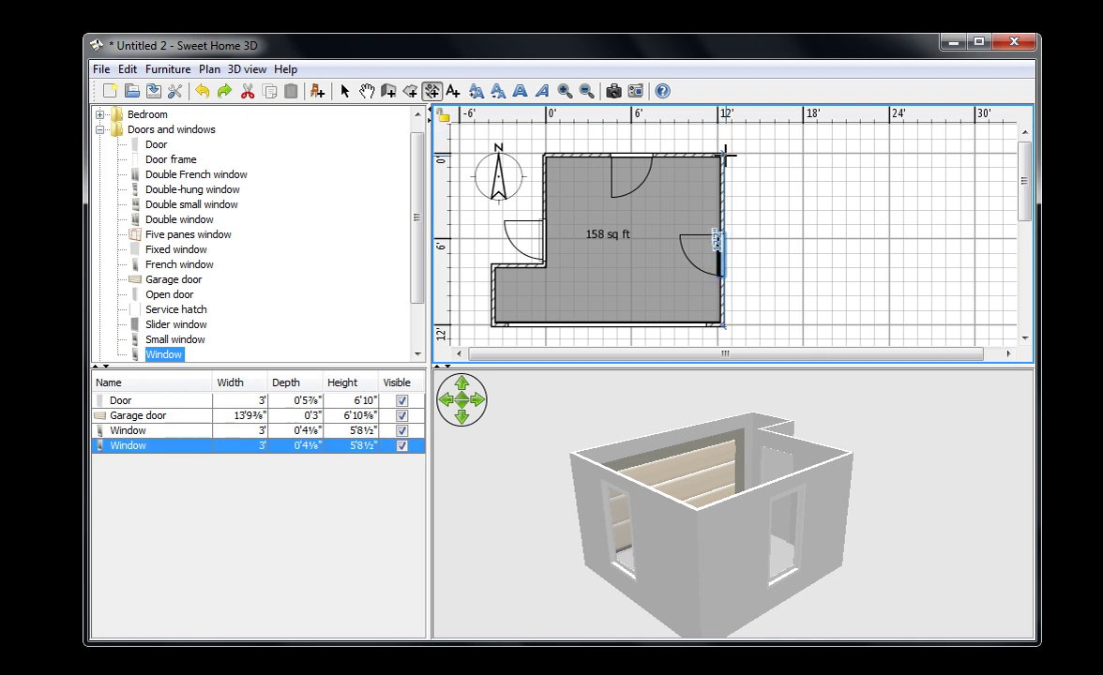
Dimension the full lengths of the room's east and north walls, placing both dimension lines outside the walls.
{"action": "left_click", "coordinate": [726, 155]}
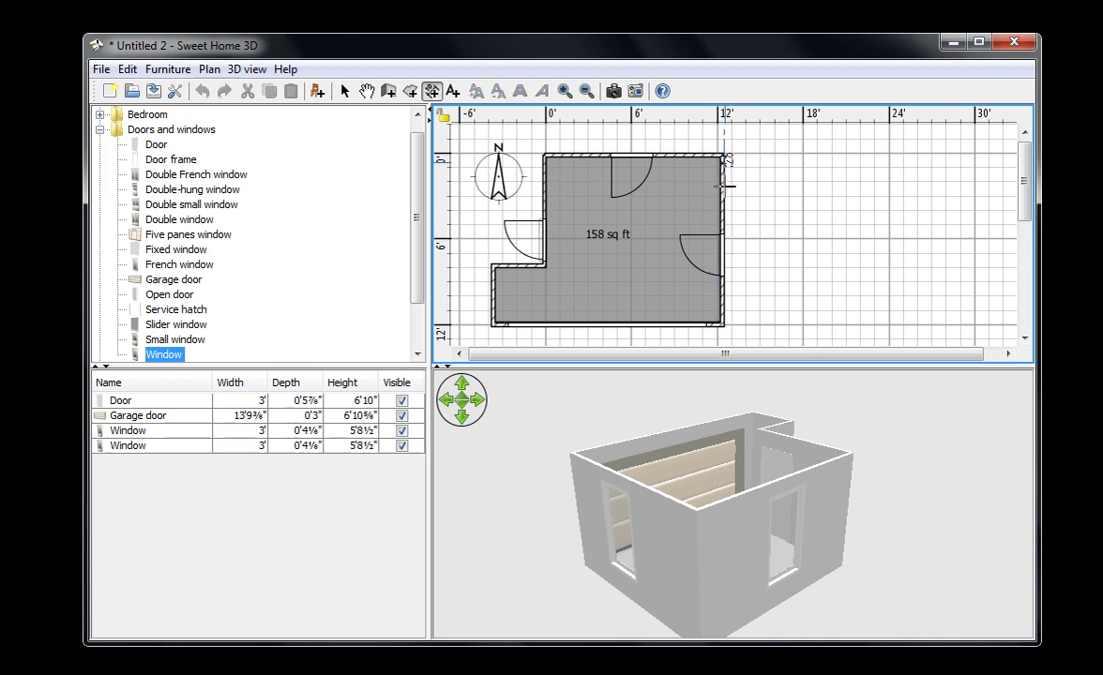
{"action": "left_click", "coordinate": [745, 326]}
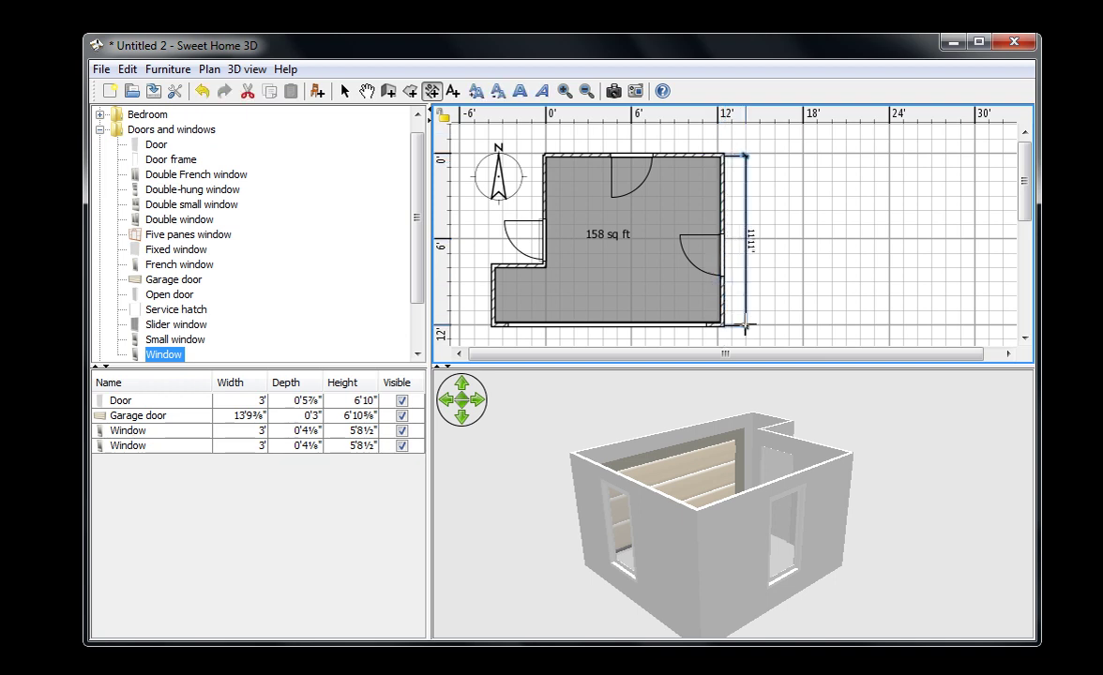
{"action": "left_click", "coordinate": [544, 154]}
{"action": "left_click", "coordinate": [722, 153]}
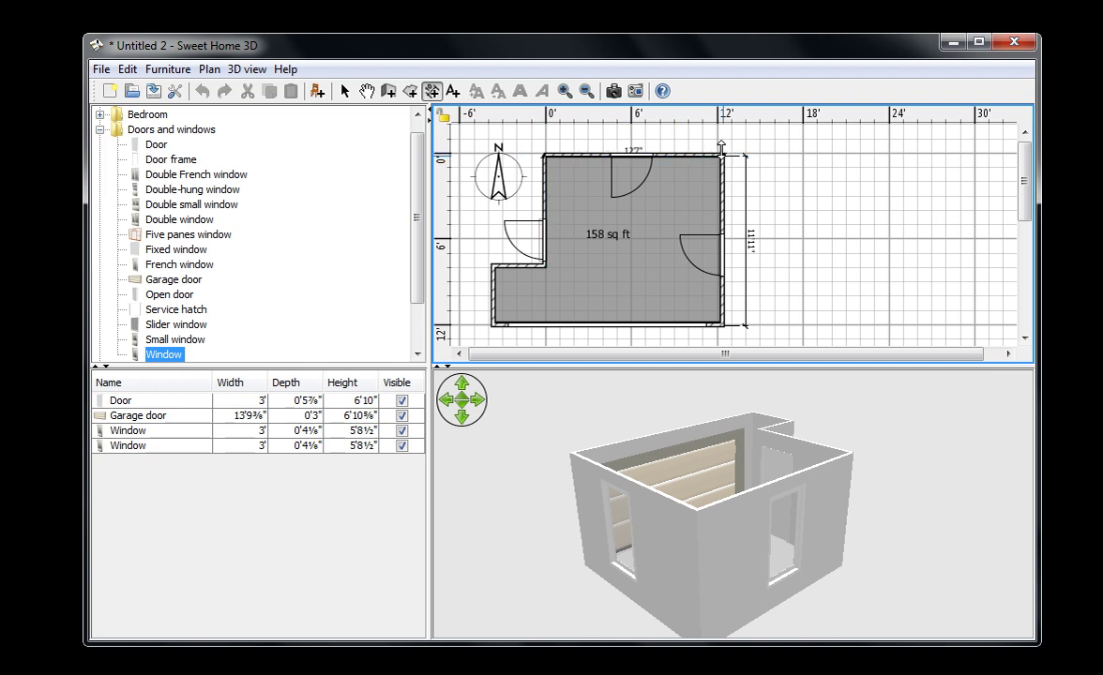
{"action": "left_click", "coordinate": [723, 139]}
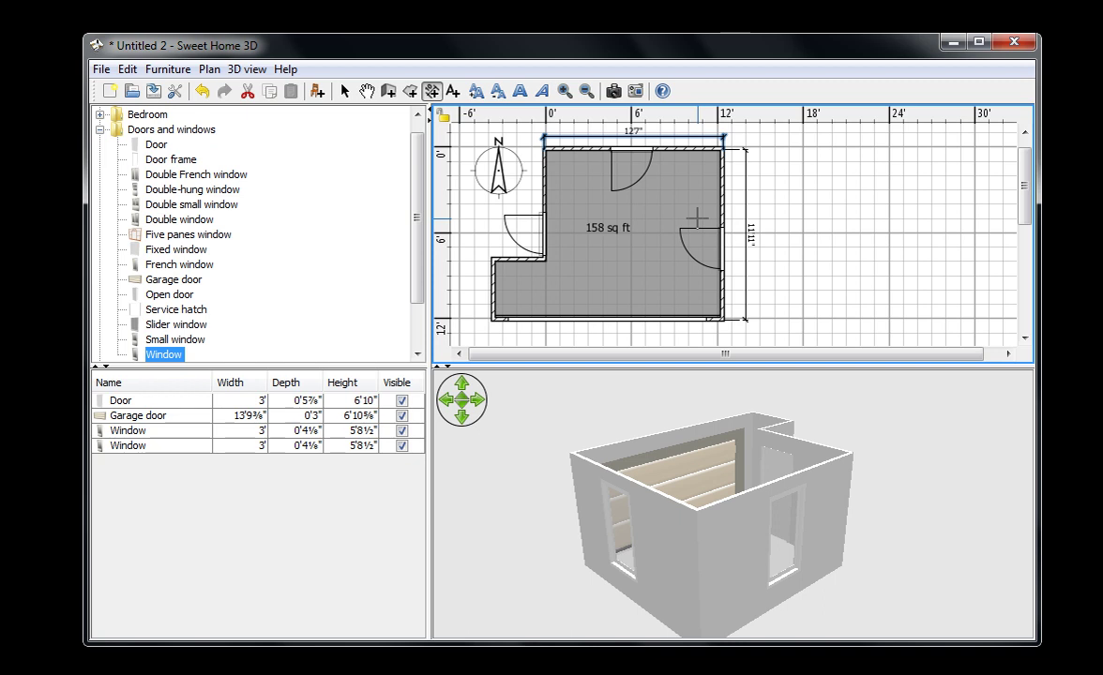
Dimension the west wall of the southwest extension, placing the dimension line outside the room.
{"action": "left_click", "coordinate": [492, 260]}
{"action": "left_click", "coordinate": [492, 324]}
{"action": "left_click", "coordinate": [479, 291]}
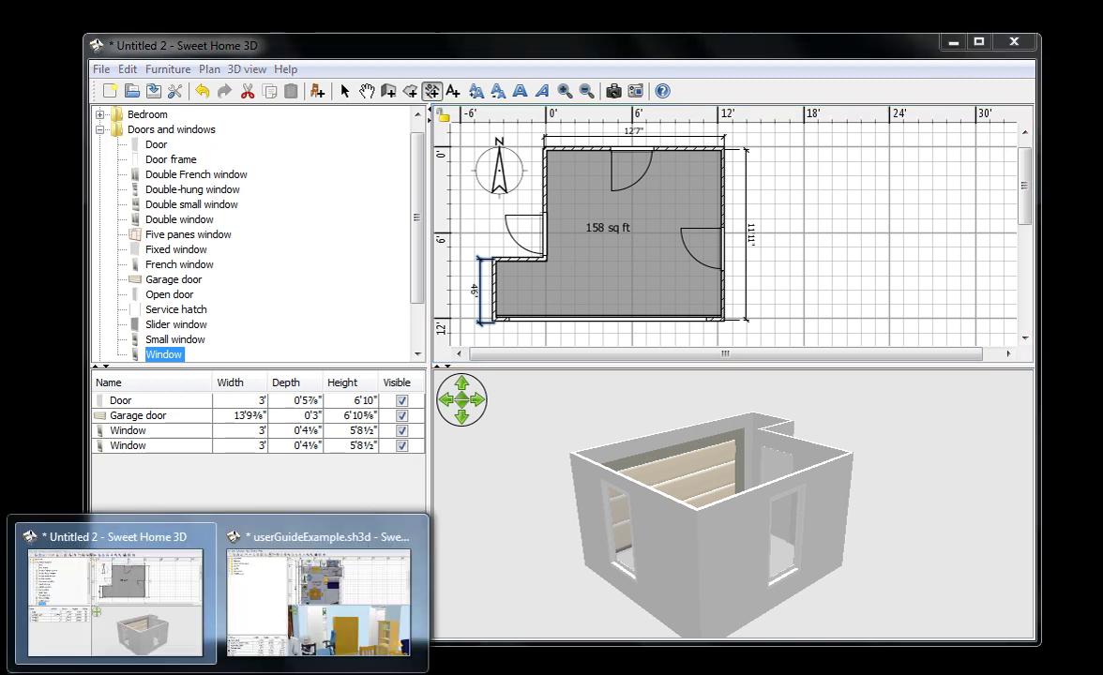
Switch to the userGuideExample.sh3d home and examine its furnished living room in 3D from the virtual visitor's viewpoint.
{"action": "left_click", "coordinate": [289, 601]}
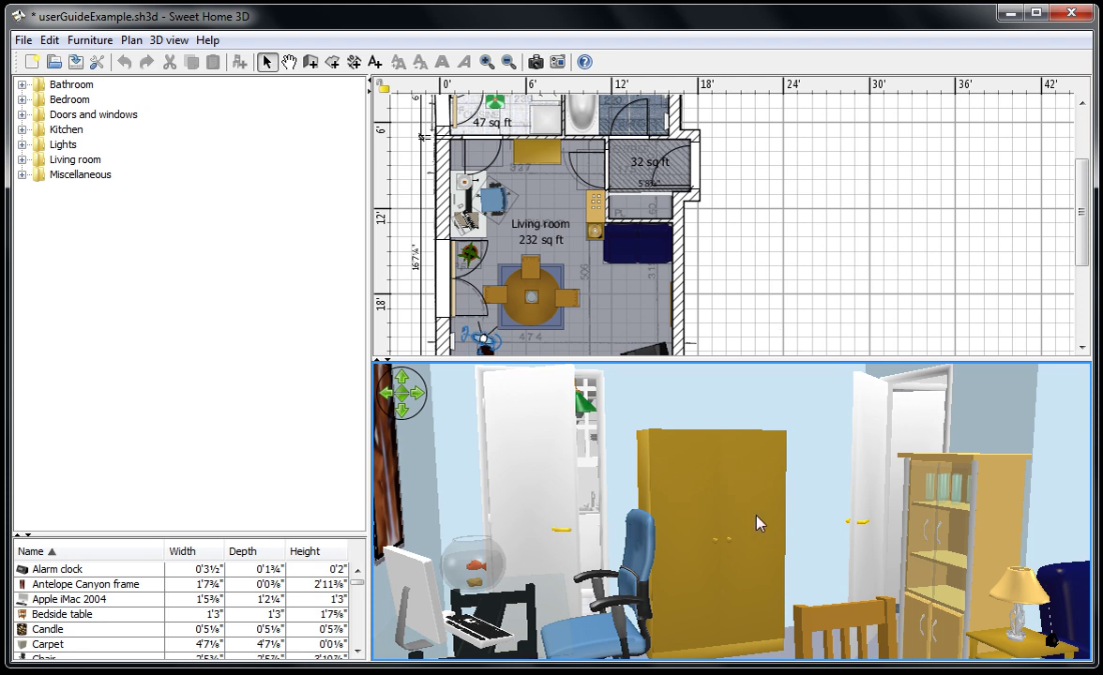
{"action": "scroll", "coordinate": [757, 522], "scroll_direction": "down", "scroll_amount": 3}
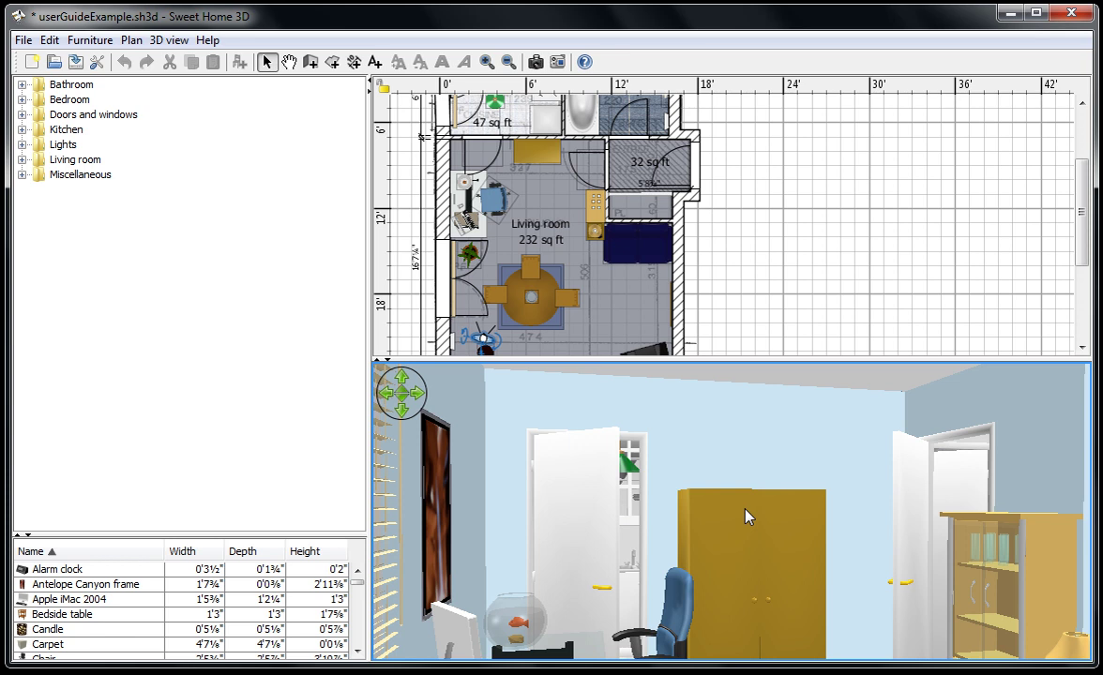
{"action": "left_click_drag", "start_coordinate": [746, 516], "coordinate": [870, 576]}
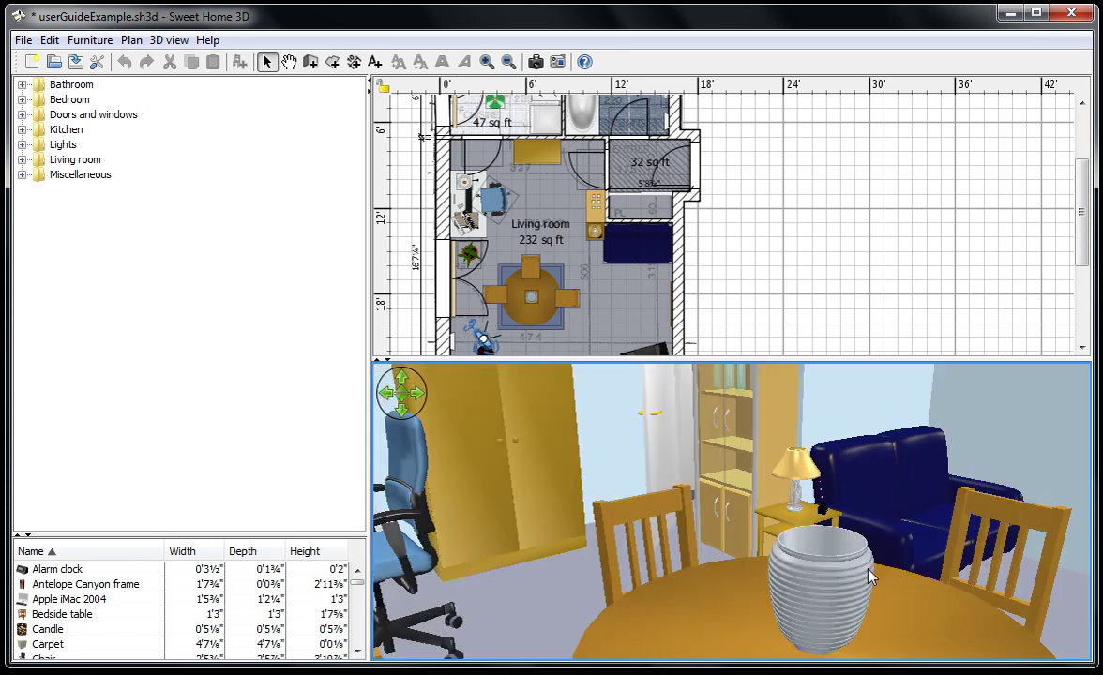
{"action": "left_click_drag", "start_coordinate": [866, 571], "coordinate": [807, 555]}
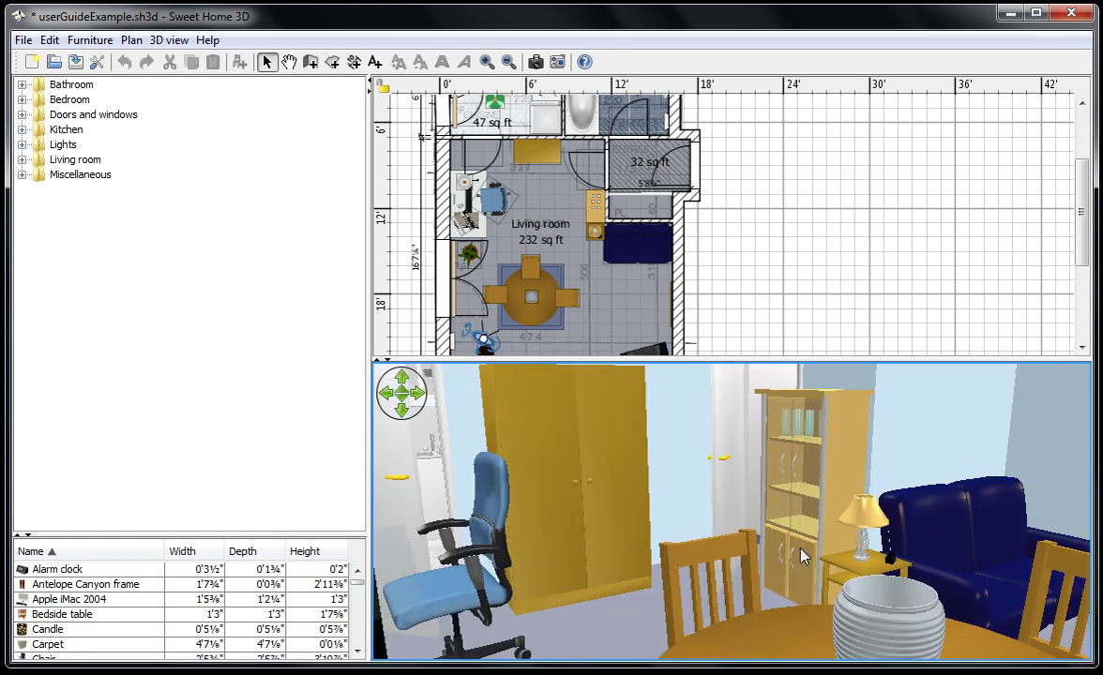
Move the wardrobe slightly east along the living room's north wall, and delete it from the home.
{"action": "left_click", "coordinate": [537, 152]}
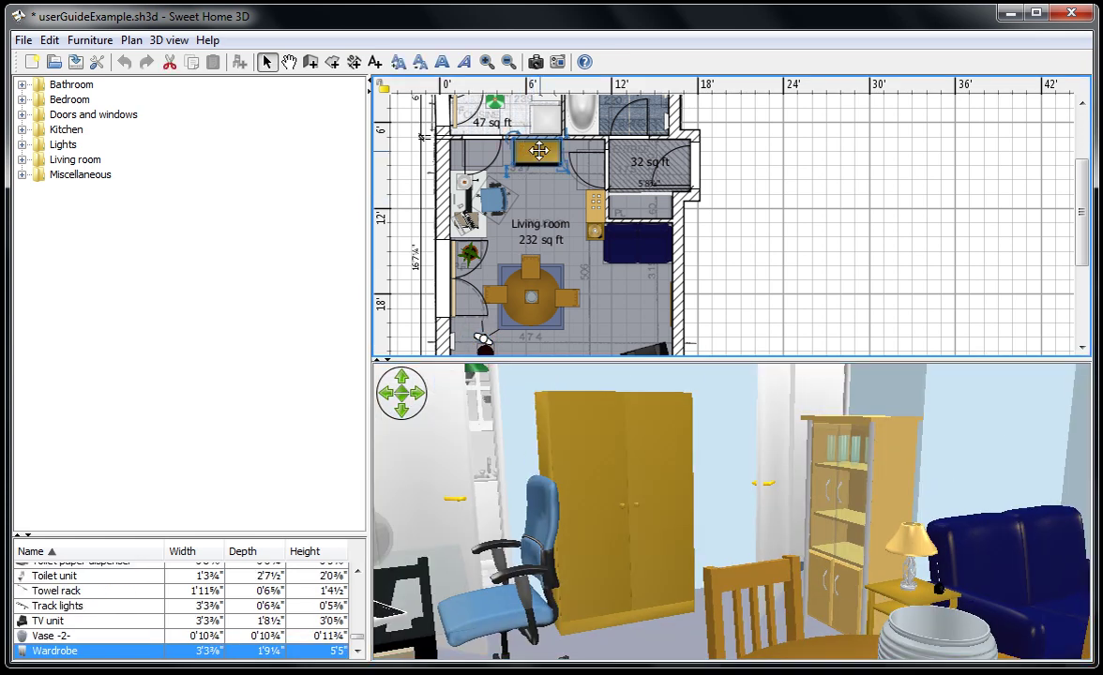
{"action": "mouse_move", "coordinate": [539, 152]}
{"action": "left_mouse_down"}
{"action": "mouse_move", "coordinate": [503, 150]}
{"action": "mouse_move", "coordinate": [560, 155]}
{"action": "left_mouse_up"}
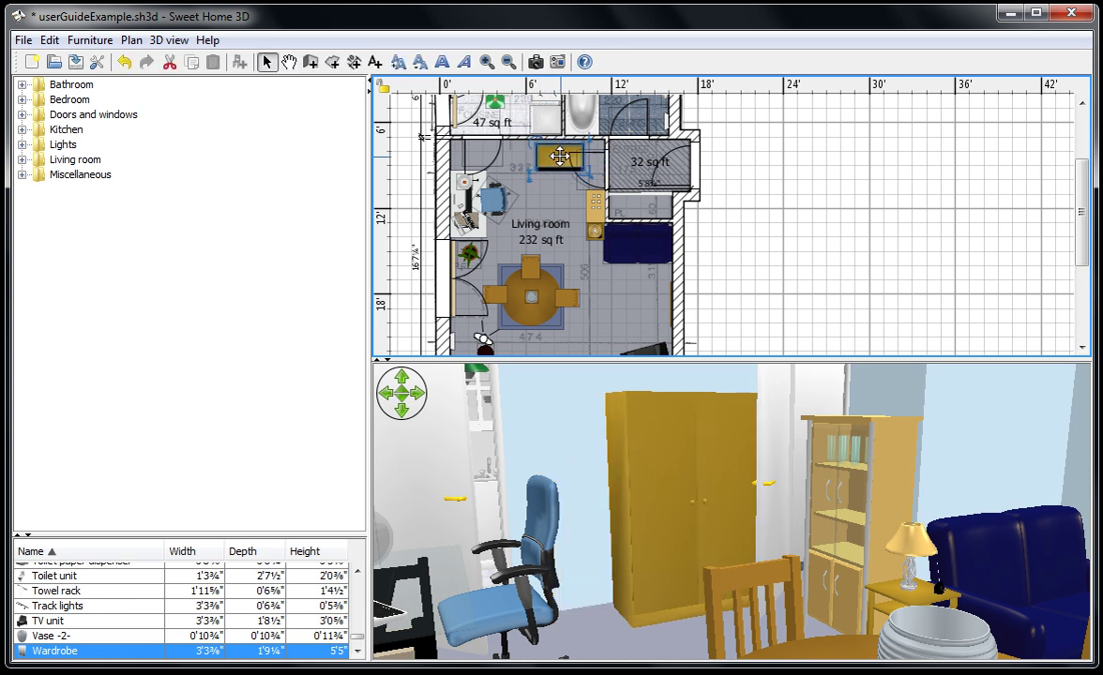
{"action": "key", "text": "Delete"}
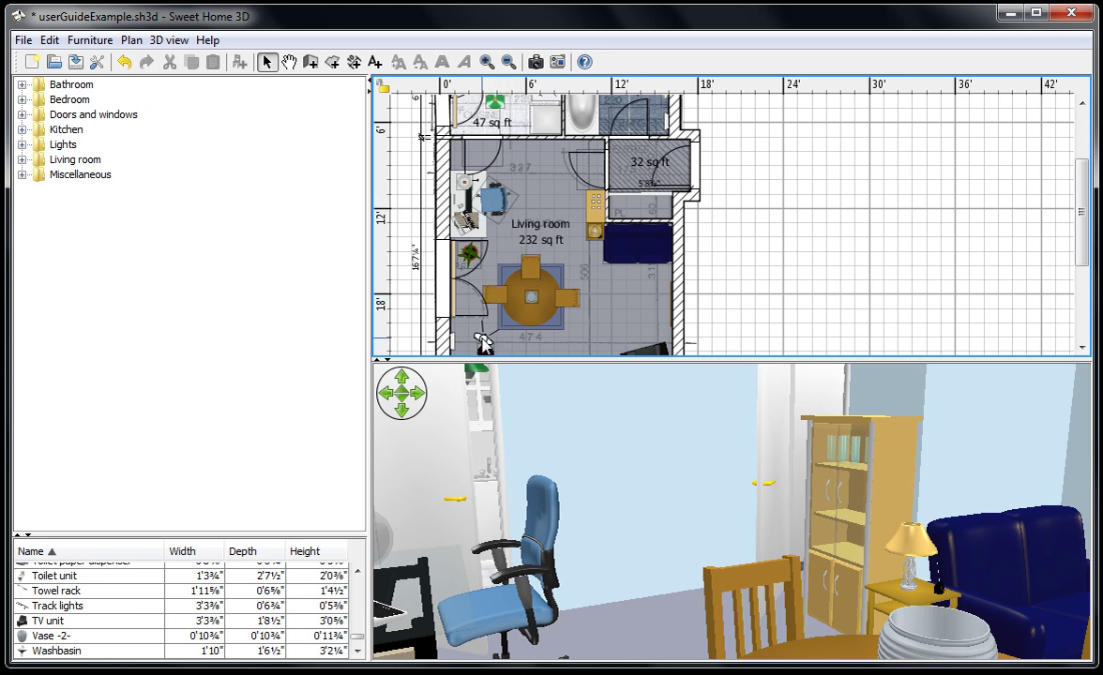
Reposition the virtual visitor at the living room's dining table and turn the 3D view toward the picture on the east wall.
{"action": "left_click_drag", "start_coordinate": [478, 330], "coordinate": [507, 297]}
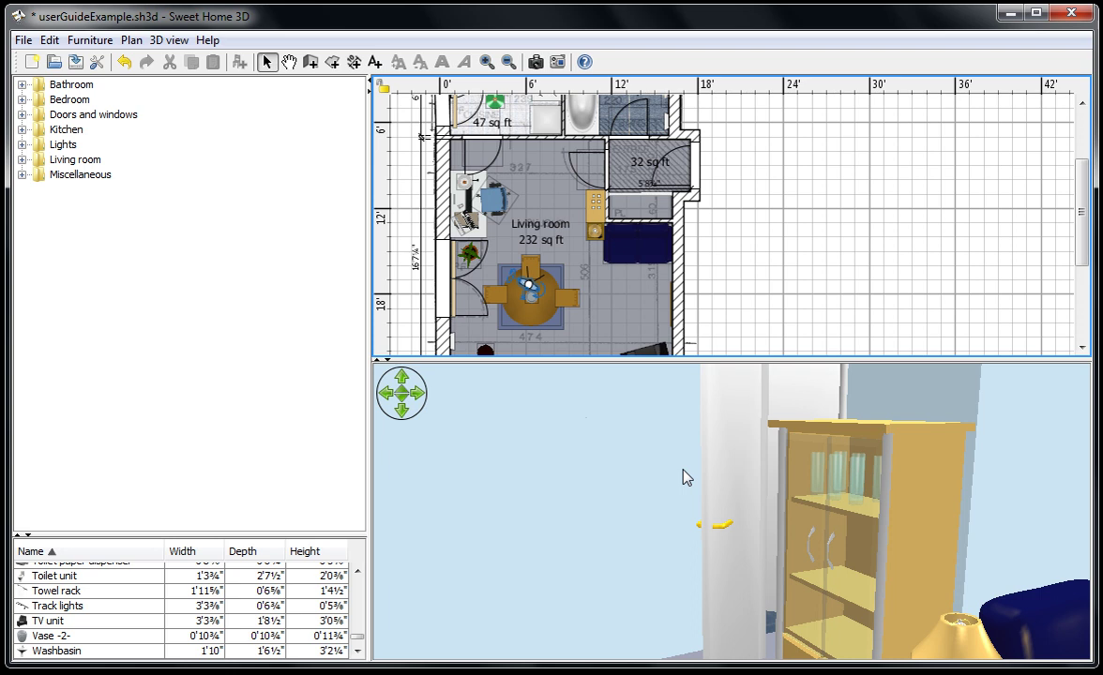
{"action": "key", "text": "Left"}
{"action": "key", "text": "Down"}
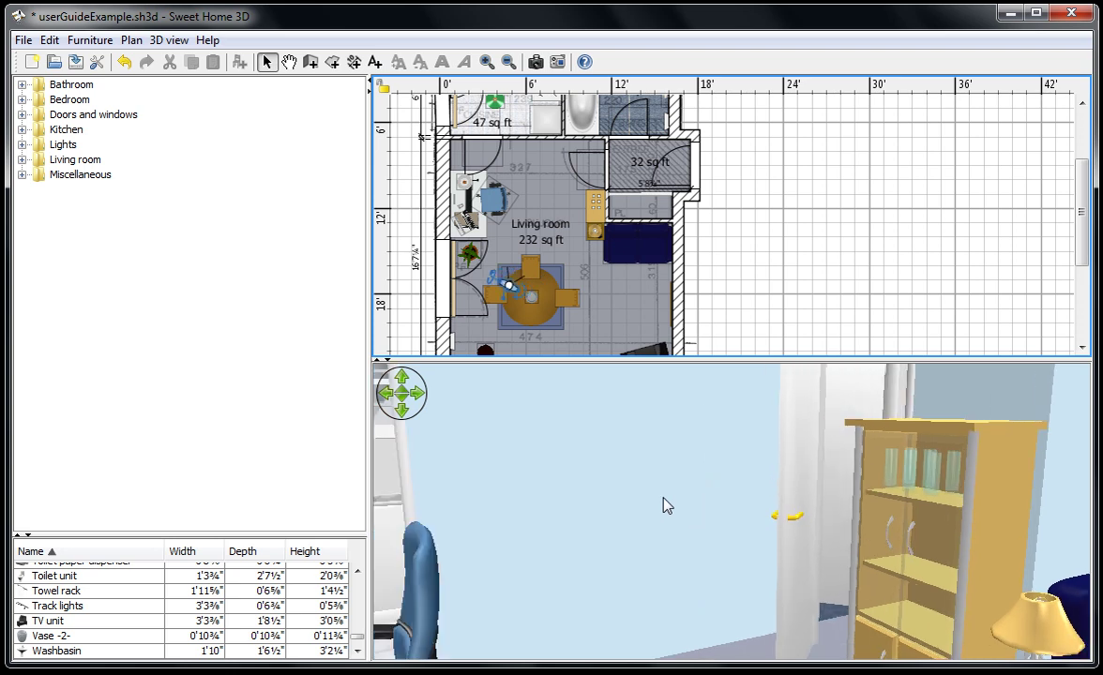
{"action": "left_click", "coordinate": [766, 472]}
{"action": "left_click_drag", "start_coordinate": [497, 393], "coordinate": [509, 288]}
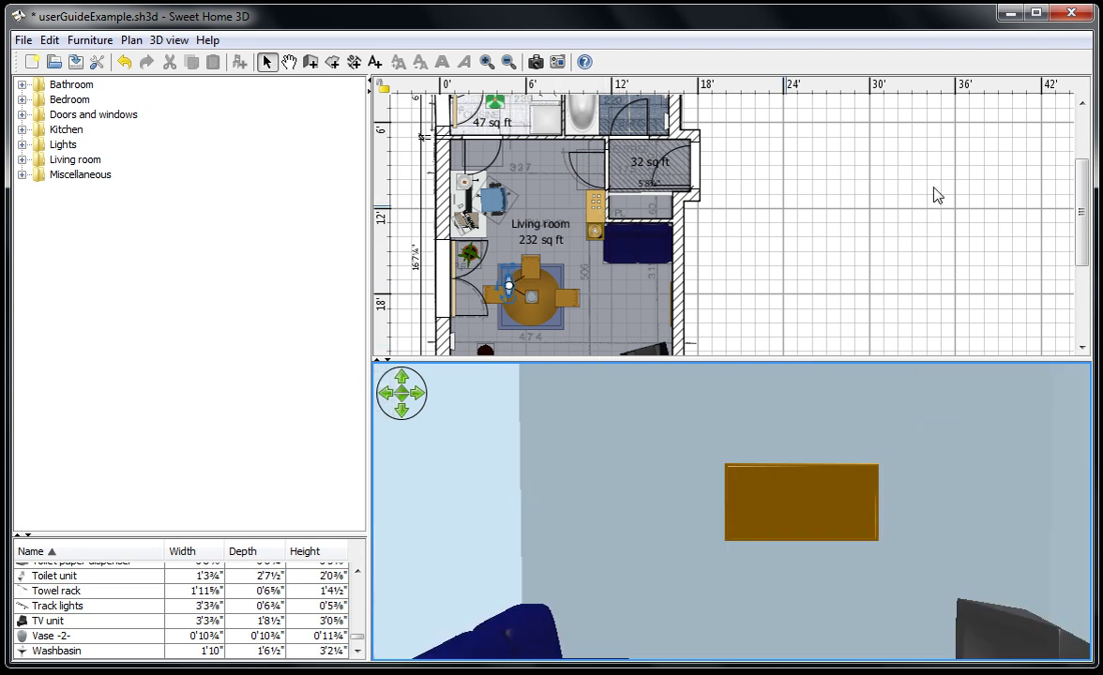
View the kitchen and bathroom in the example's plan, and switch back to the Untitled 2 home.
{"action": "left_click_drag", "start_coordinate": [1079, 210], "coordinate": [1079, 161]}
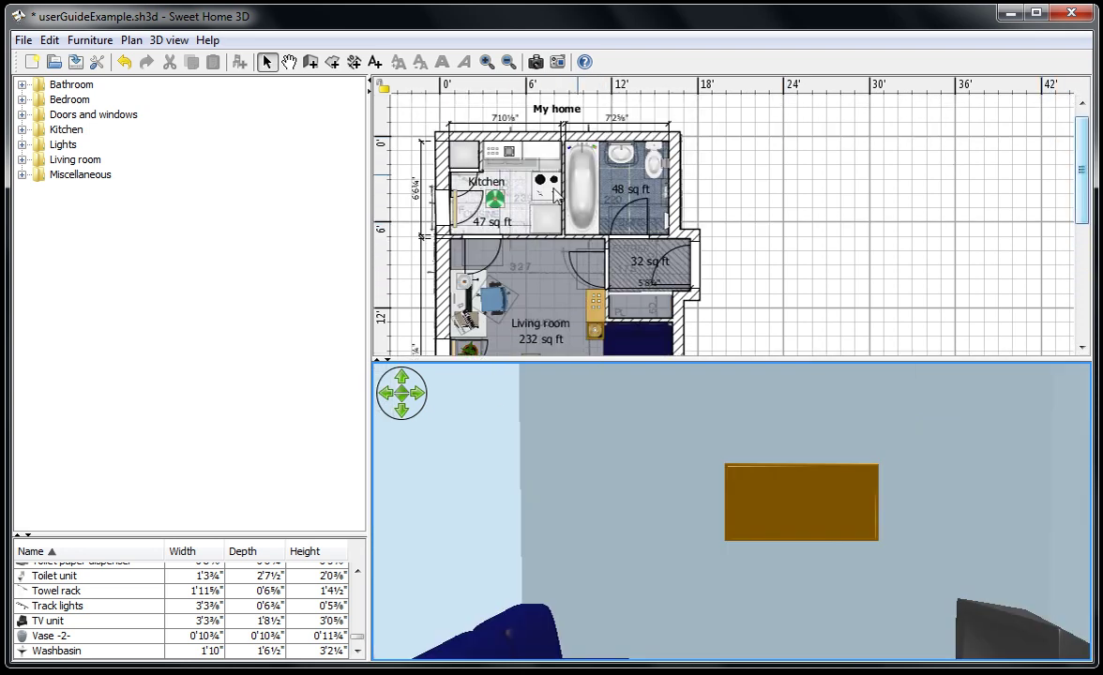
{"action": "left_click", "coordinate": [1009, 17]}
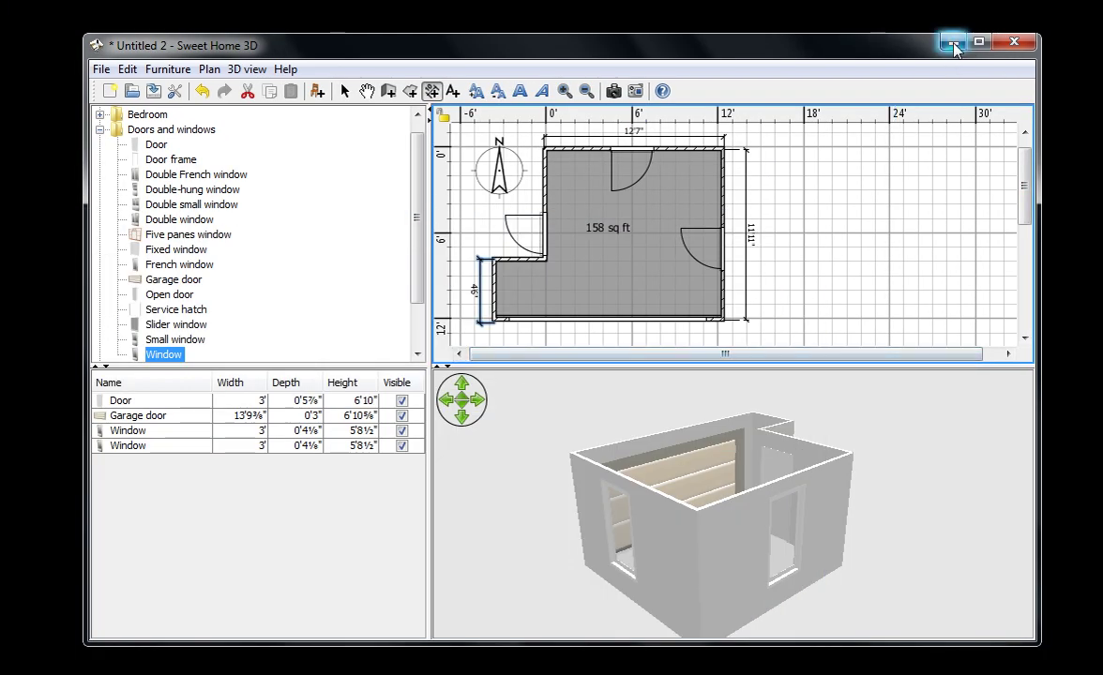